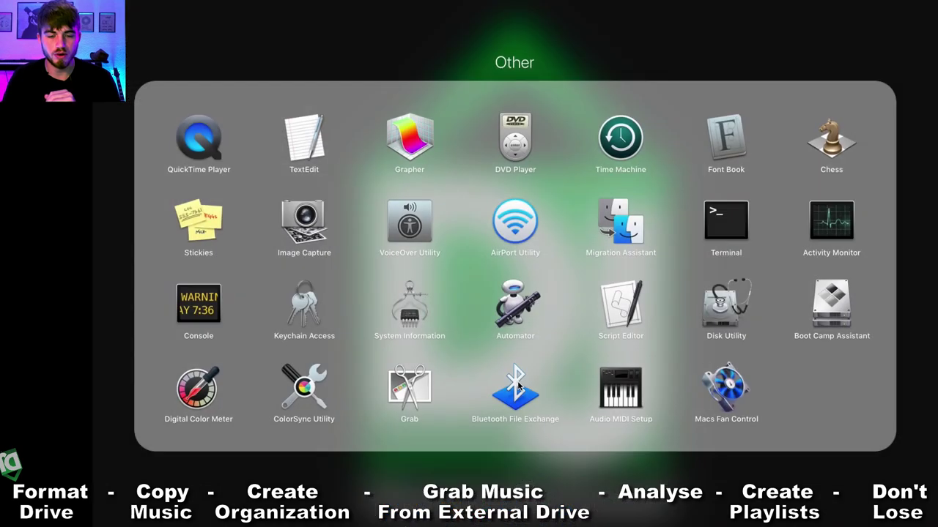
Reopen Launchpad's Other folder so Disk Utility is visible among the utilities
{"action": "left_click", "coordinate": [575, 52]}
{"action": "left_click", "coordinate": [521, 225]}
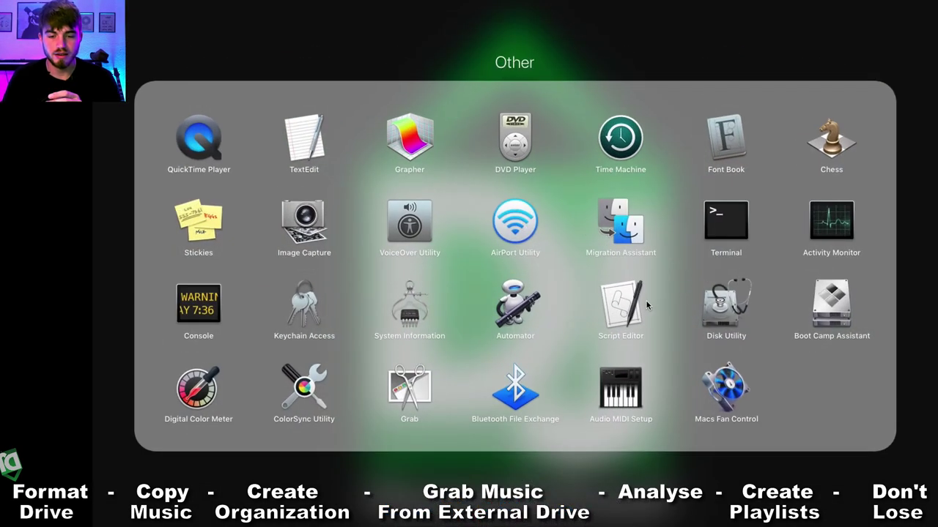
In Disk Utility, select the HDD 1 volume and start erasing it, reviewing format options
{"action": "left_click", "coordinate": [726, 304]}
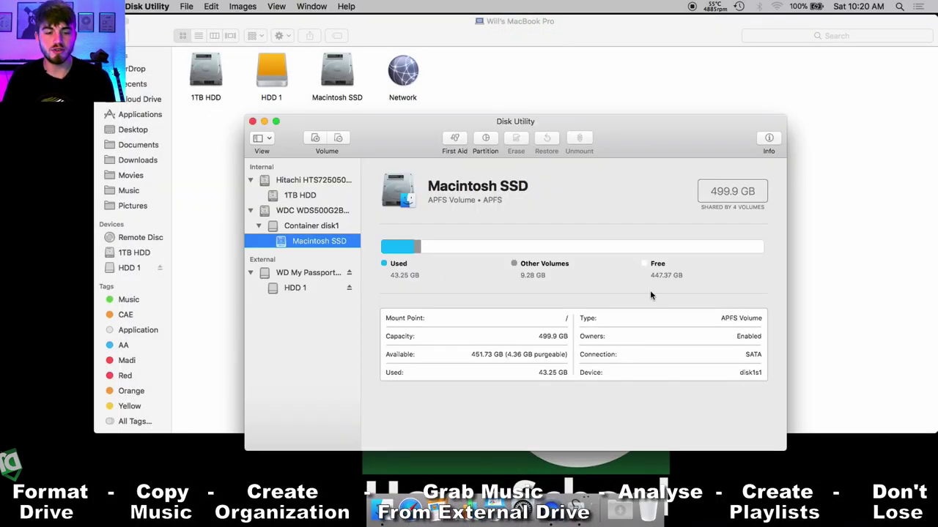
{"action": "left_click", "coordinate": [297, 289]}
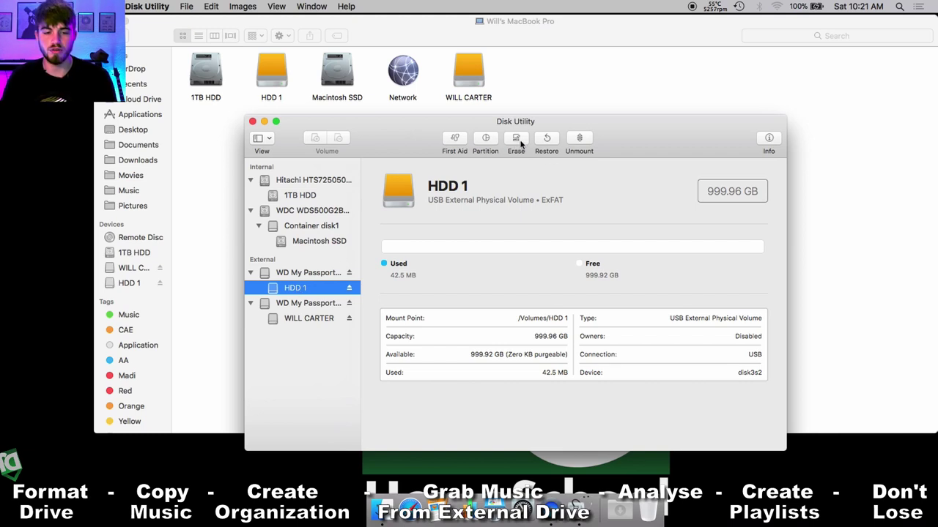
{"action": "left_click", "coordinate": [300, 274]}
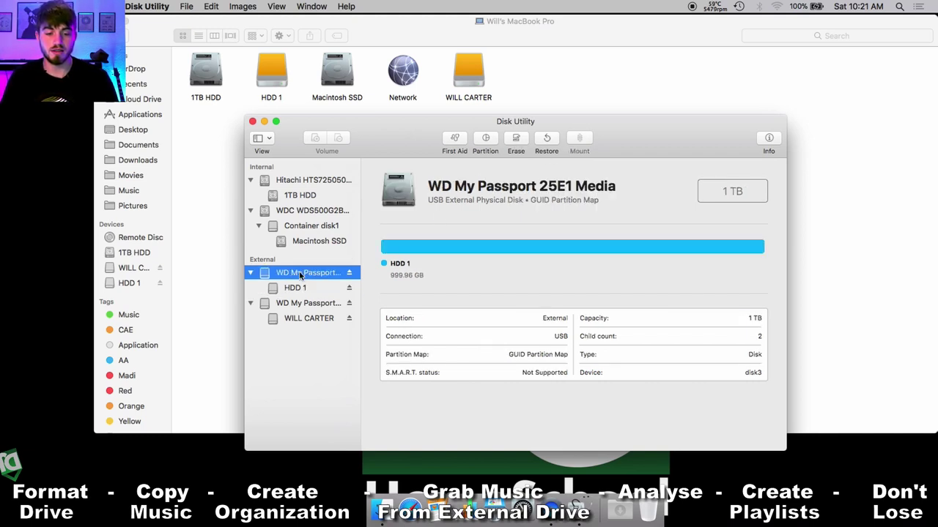
{"action": "left_click", "coordinate": [300, 289]}
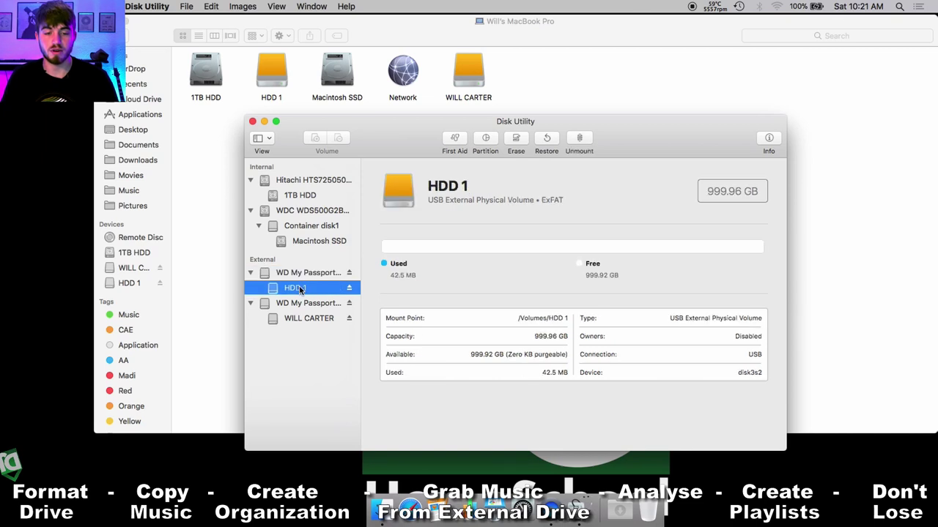
{"action": "left_click", "coordinate": [517, 141]}
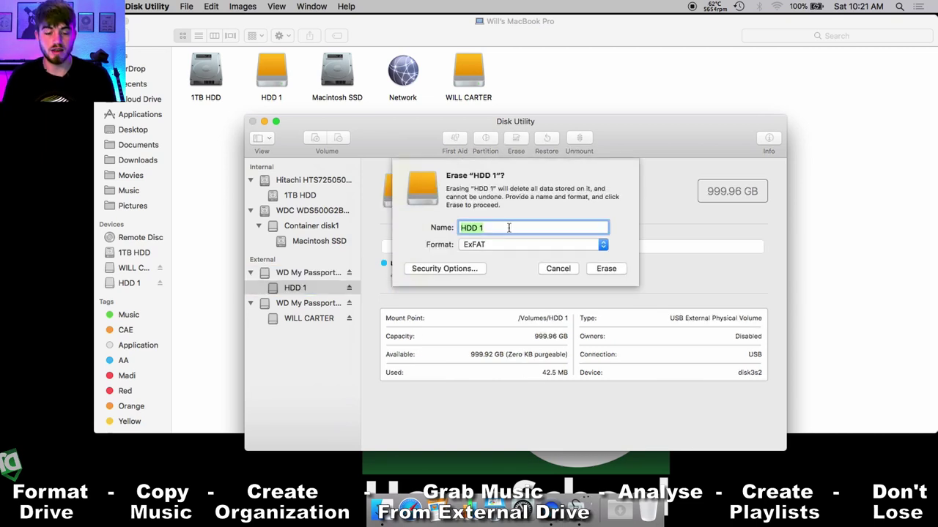
{"action": "left_click", "coordinate": [533, 245]}
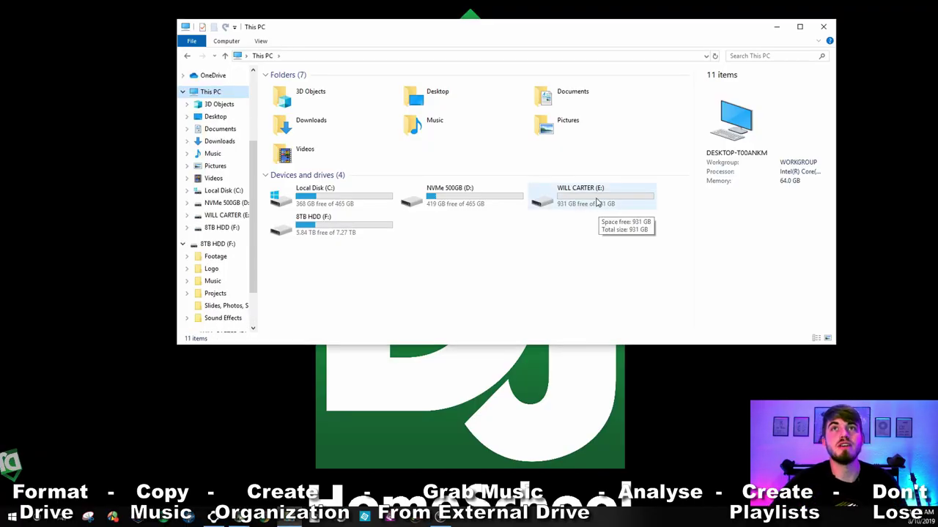
Format WILL CARTER (E:) as exFAT with default allocation size, confirming the erase warning
{"action": "right_click", "coordinate": [578, 199]}
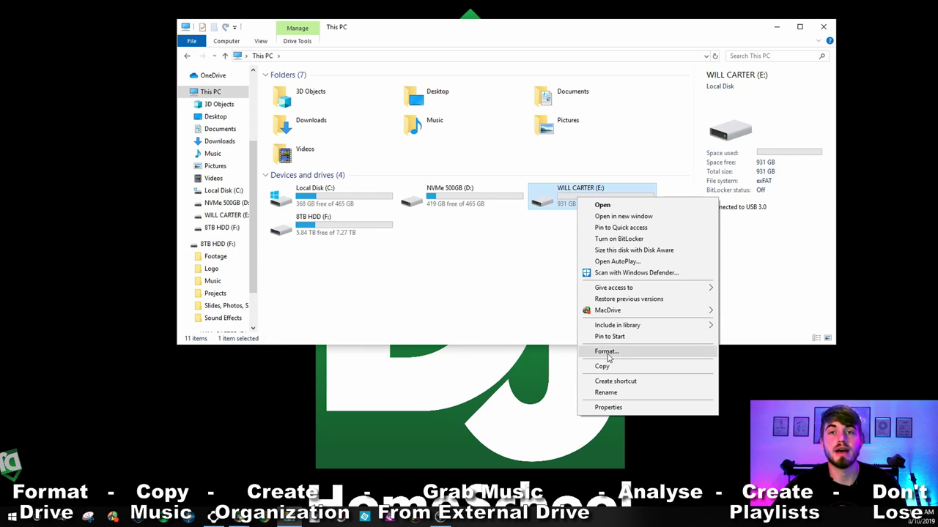
{"action": "left_click", "coordinate": [607, 351]}
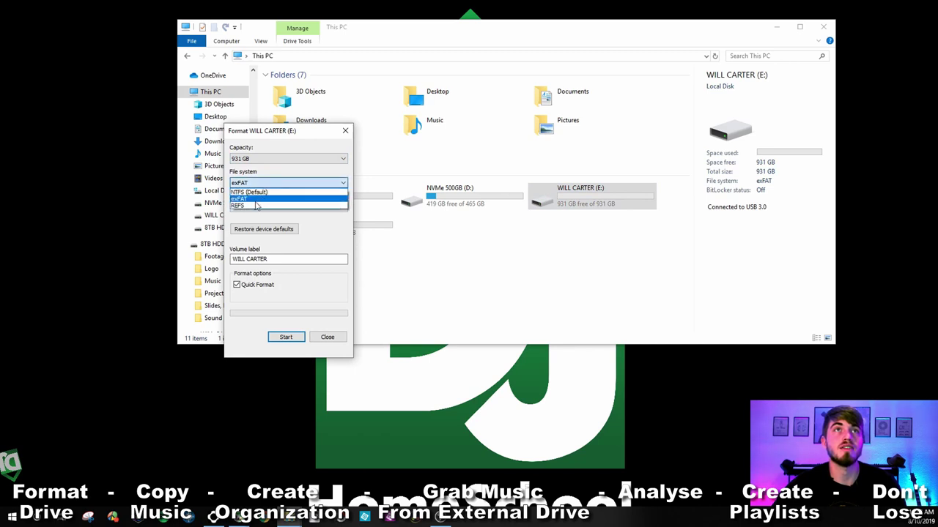
{"action": "left_click", "coordinate": [284, 208]}
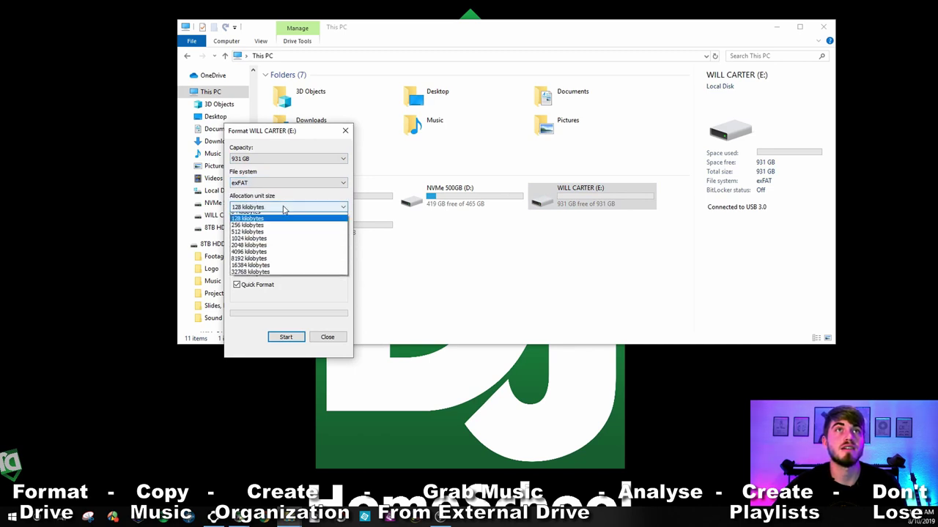
{"action": "left_click", "coordinate": [284, 208]}
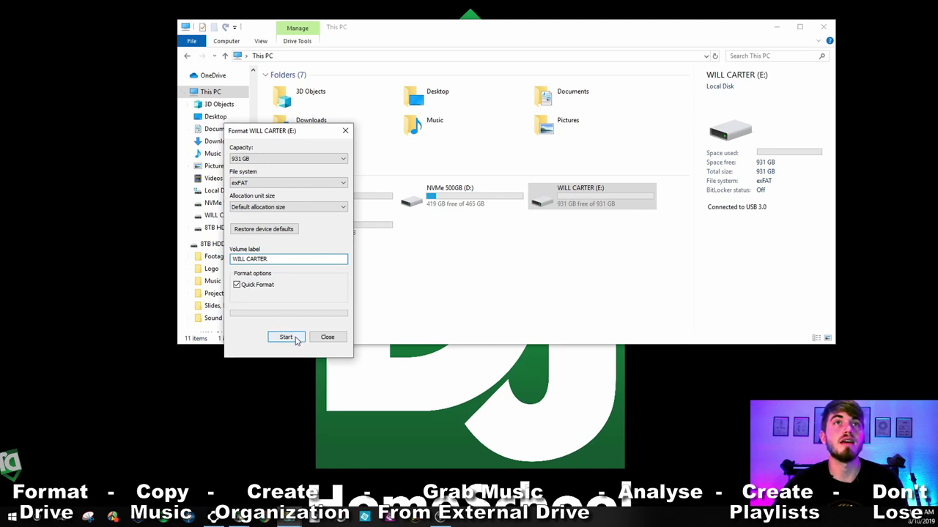
{"action": "left_click", "coordinate": [296, 341]}
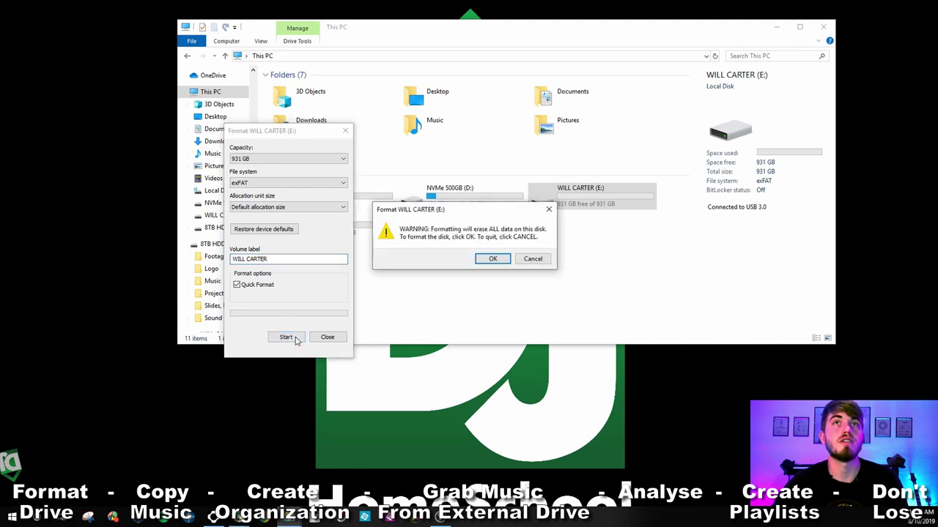
{"action": "left_click", "coordinate": [493, 260]}
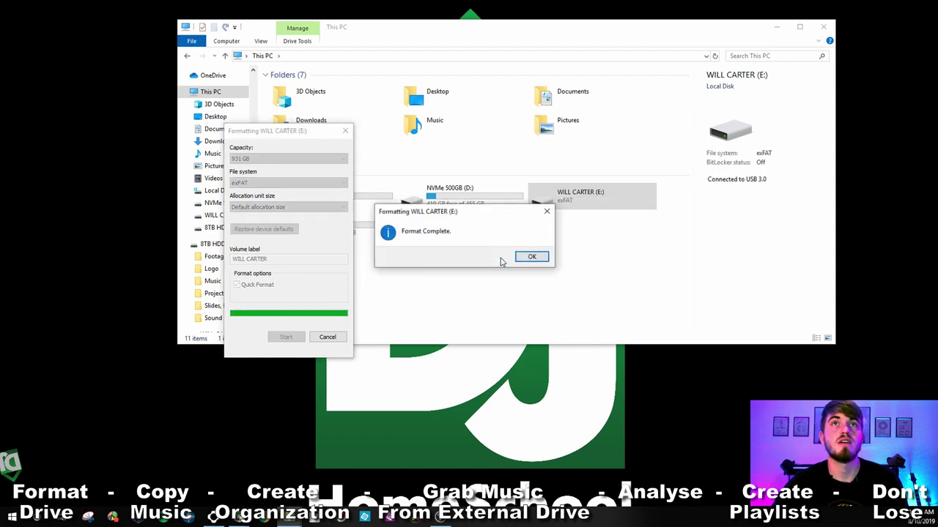
{"action": "left_click", "coordinate": [532, 257]}
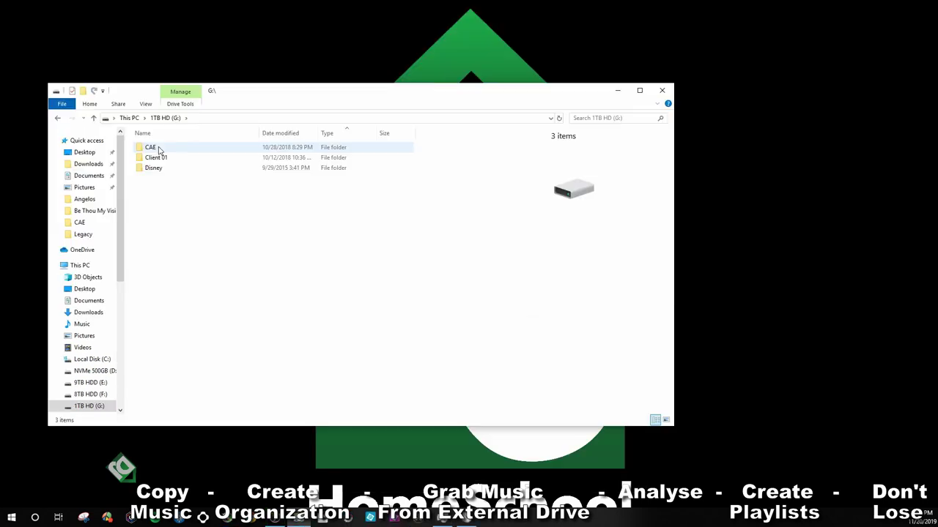
Enter the CAE folder to list its 17 music folders
{"action": "double_click", "coordinate": [159, 150]}
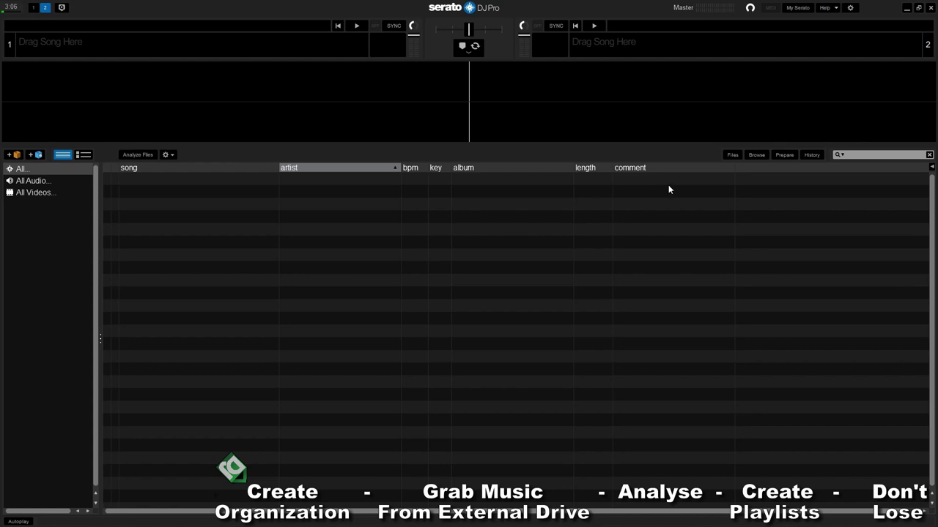
In Serato's Files panel, browse 1TB HD > CAE > PROMO ONLY > Mainstream Radio > 2019 > June 2019
{"action": "left_click", "coordinate": [736, 154]}
{"action": "left_click", "coordinate": [152, 229]}
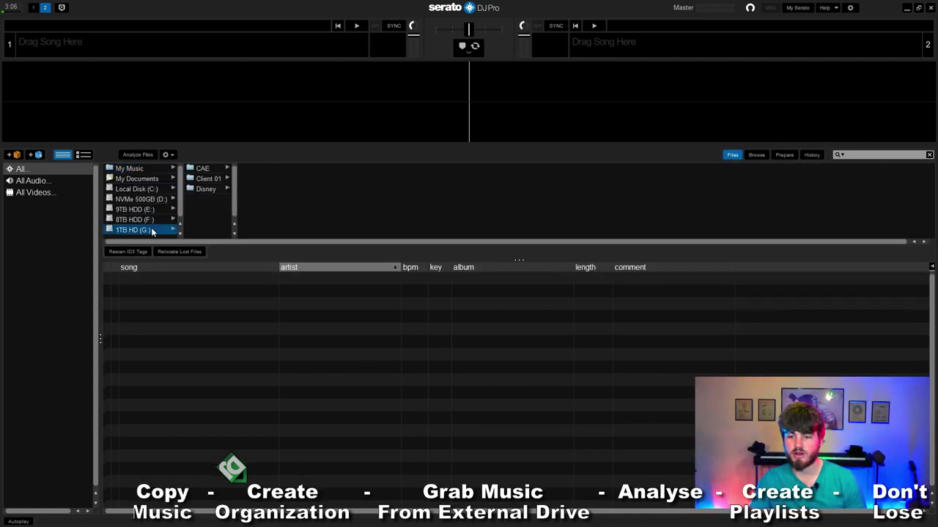
{"action": "left_click", "coordinate": [210, 170]}
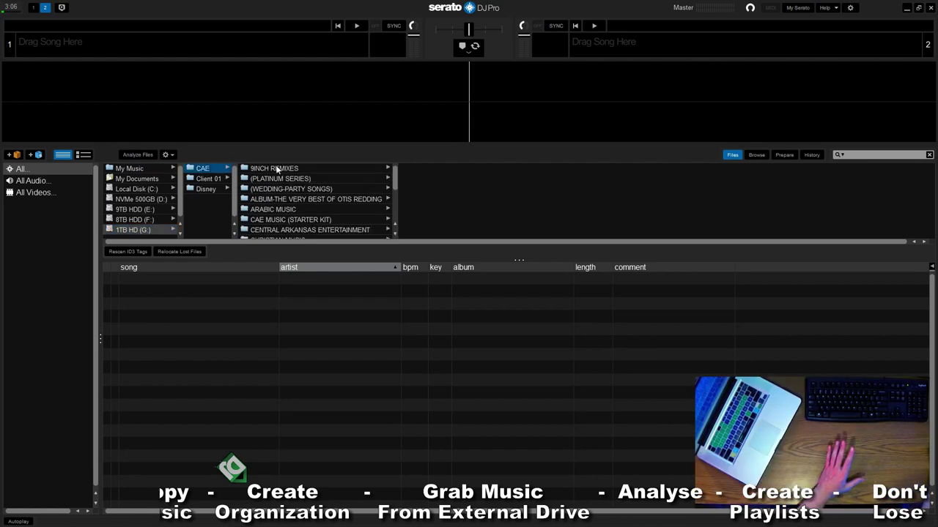
{"action": "left_click_drag", "start_coordinate": [393, 175], "coordinate": [396, 234]}
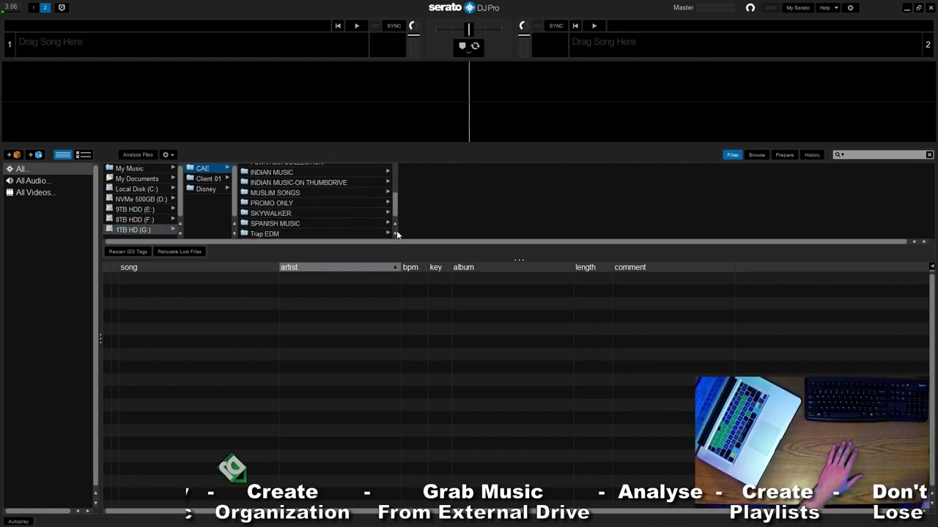
{"action": "left_click", "coordinate": [271, 203]}
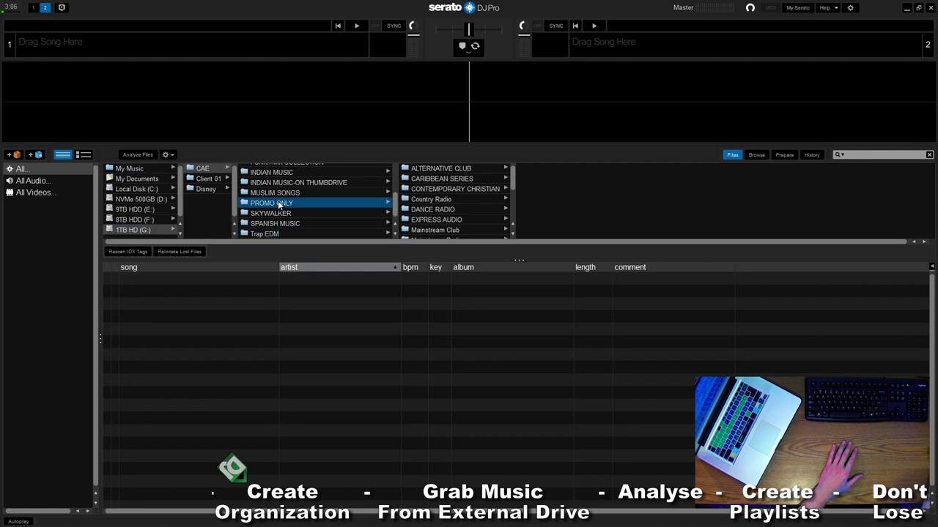
{"action": "left_click", "coordinate": [437, 235]}
{"action": "scroll", "coordinate": [529, 212], "scroll_direction": "down", "scroll_amount": 2}
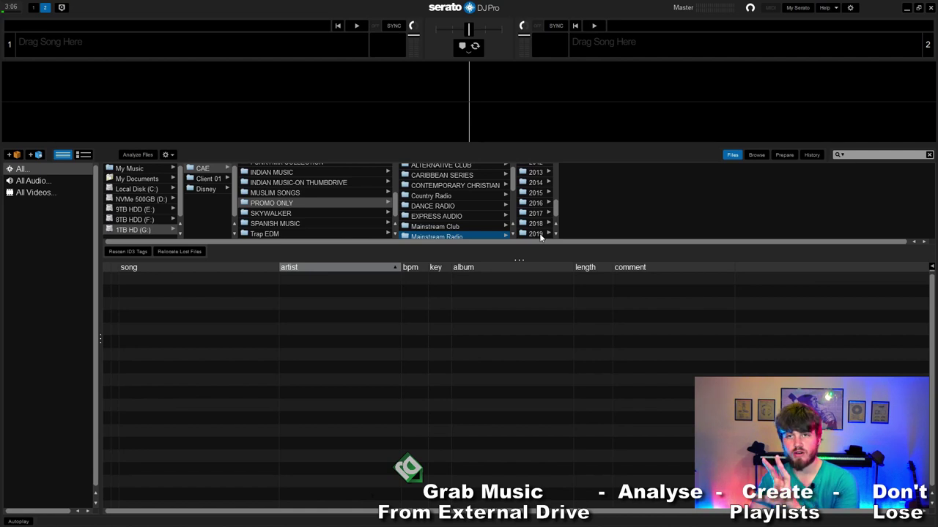
{"action": "left_click", "coordinate": [540, 234]}
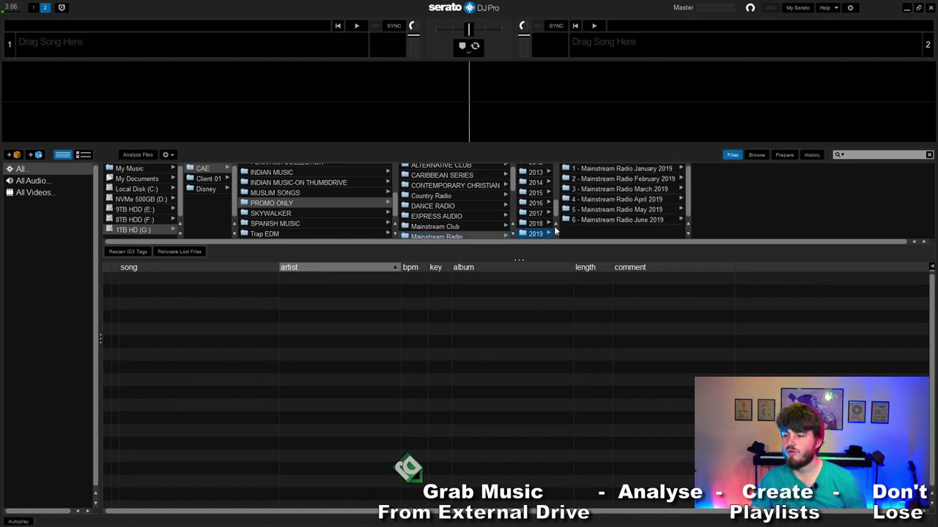
{"action": "left_click", "coordinate": [596, 220]}
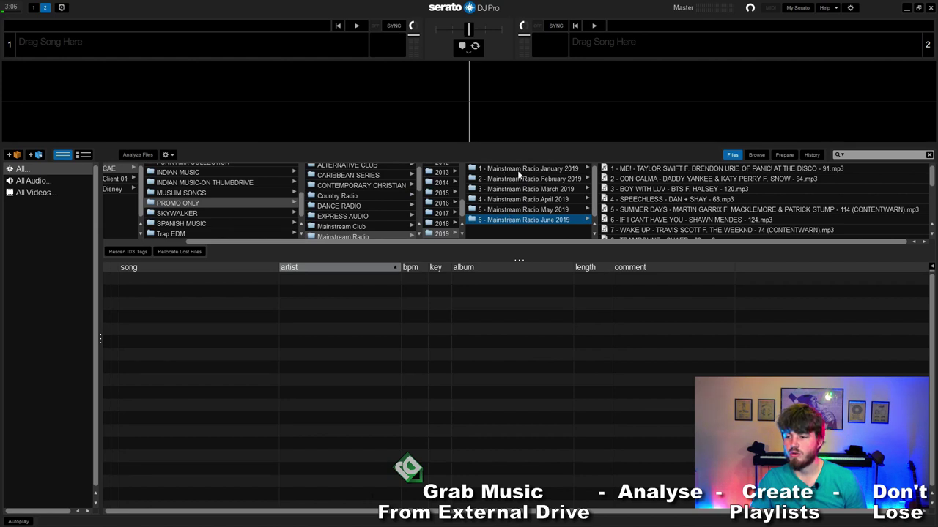
Make a 2019 crate from its folder and nest it under a new Mainstream Radio crate
{"action": "left_click_drag", "start_coordinate": [515, 170], "coordinate": [43, 425]}
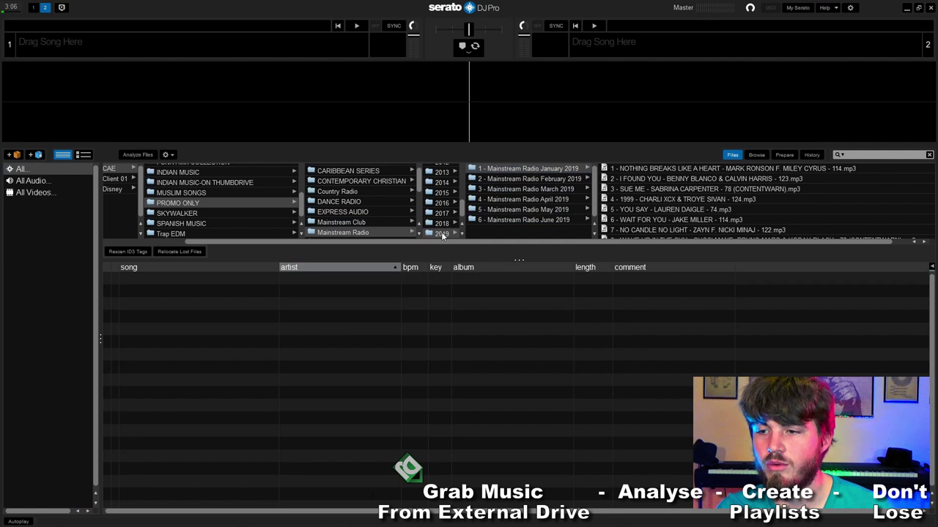
{"action": "left_click_drag", "start_coordinate": [442, 233], "coordinate": [11, 160]}
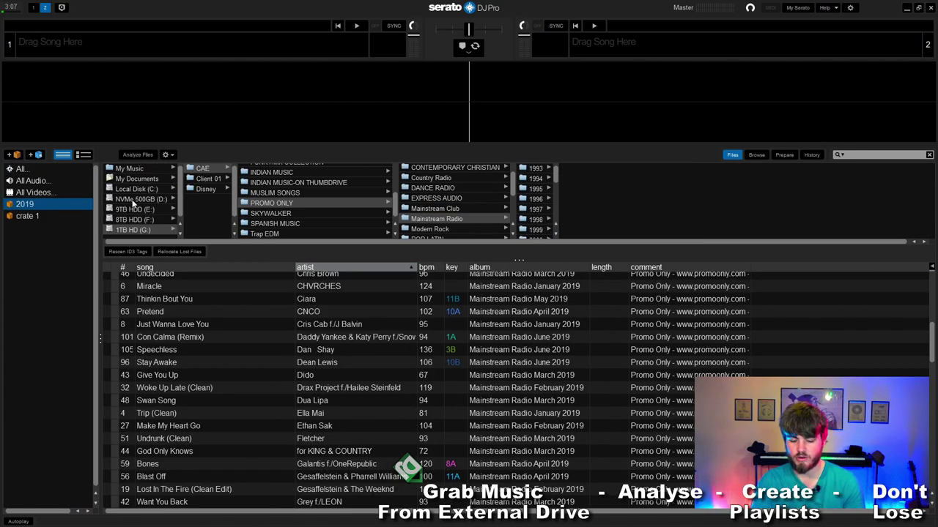
{"action": "double_click", "coordinate": [28, 218]}
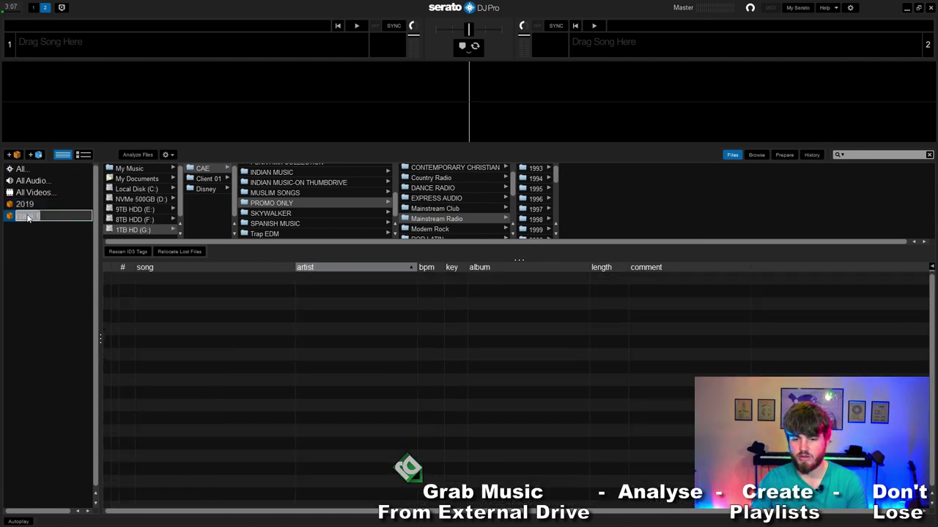
{"action": "type", "text": "Mainstream Radio"}
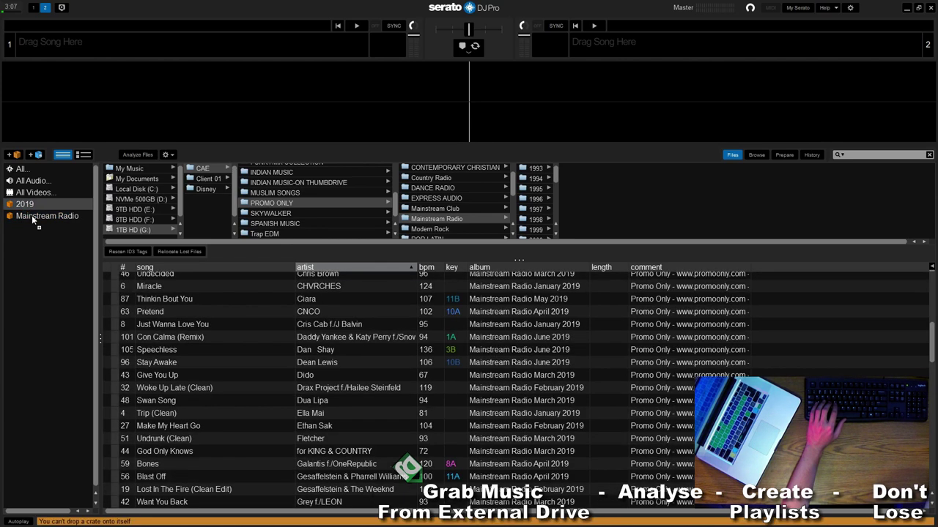
{"action": "left_click_drag", "start_coordinate": [27, 208], "coordinate": [32, 216]}
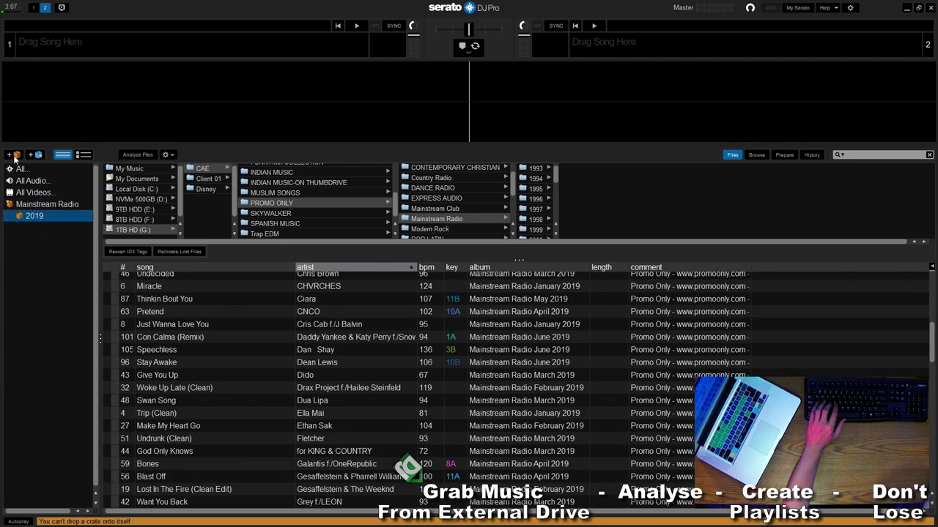
{"action": "double_click", "coordinate": [30, 229]}
{"action": "type", "text": "Music Library"}
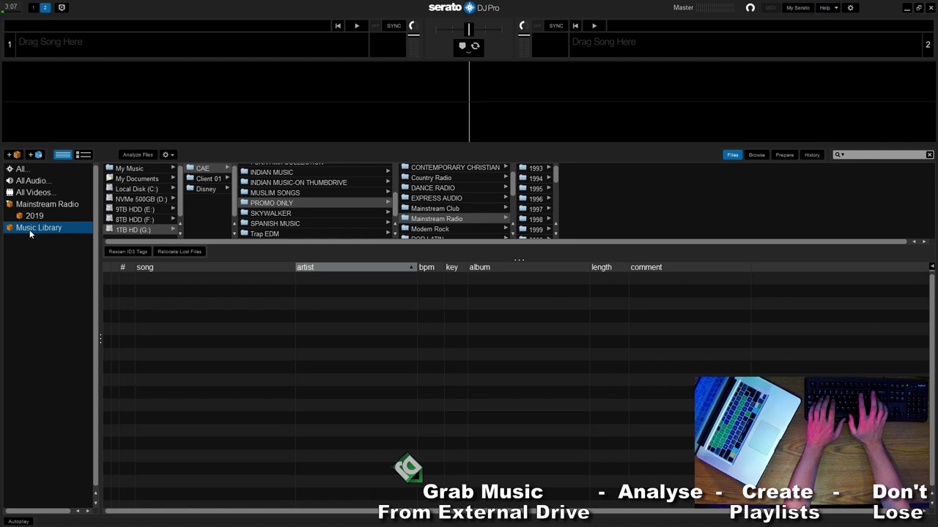
{"action": "left_click_drag", "start_coordinate": [30, 234], "coordinate": [41, 221]}
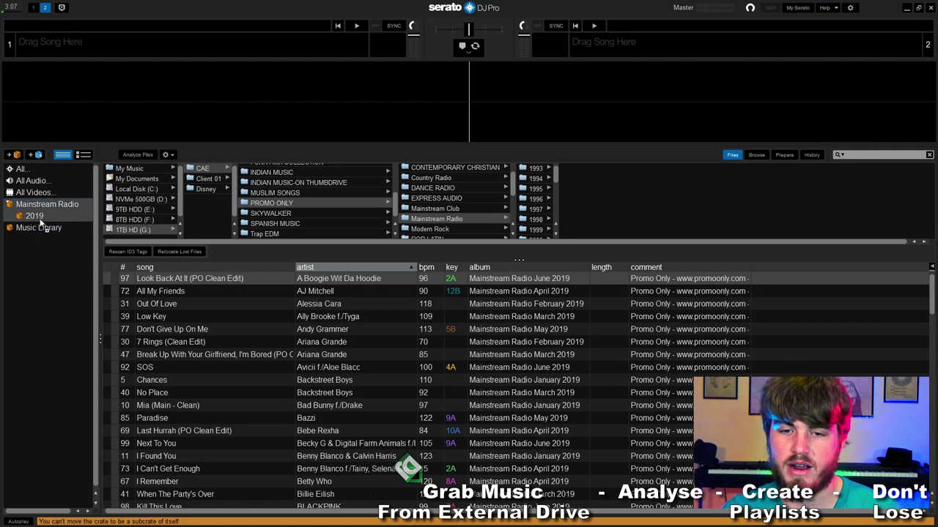
{"action": "left_click_drag", "start_coordinate": [39, 231], "coordinate": [39, 231]}
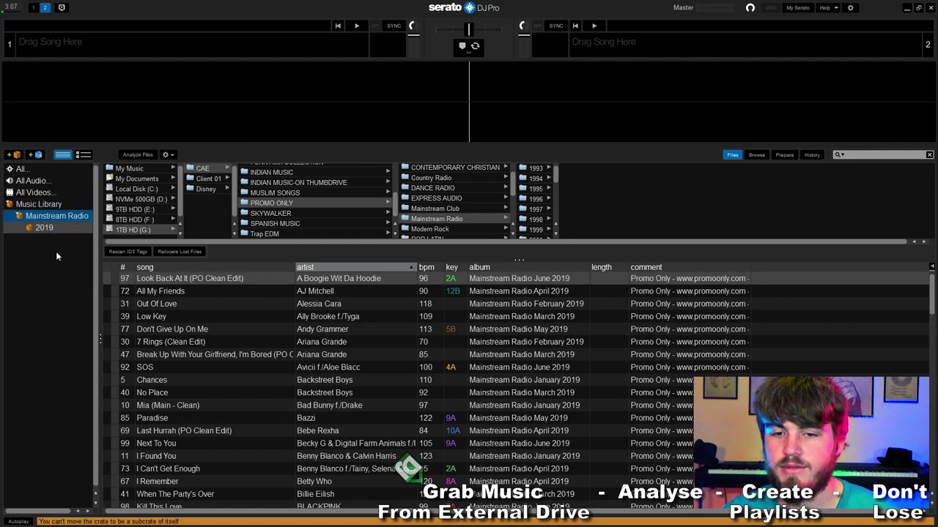
Drag the 2018, 2017 and other year folders in as crates, then check the 2017 and 2016 crates
{"action": "left_click_drag", "start_coordinate": [220, 289], "coordinate": [57, 327]}
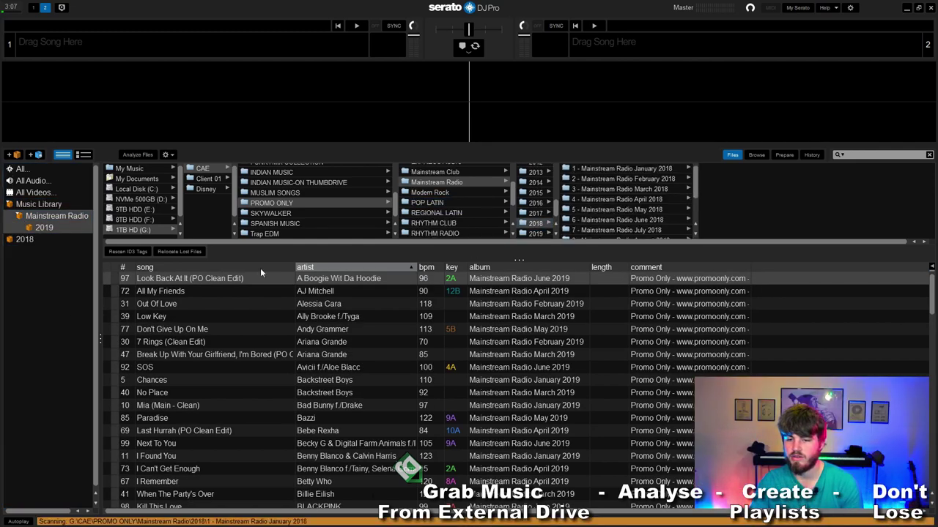
{"action": "left_click_drag", "start_coordinate": [536, 214], "coordinate": [52, 337]}
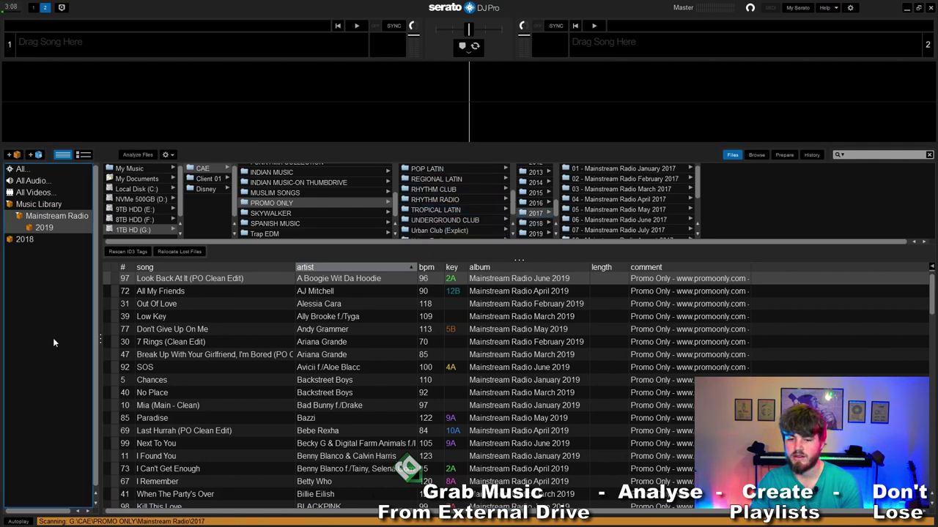
{"action": "left_click_drag", "start_coordinate": [533, 211], "coordinate": [17, 352]}
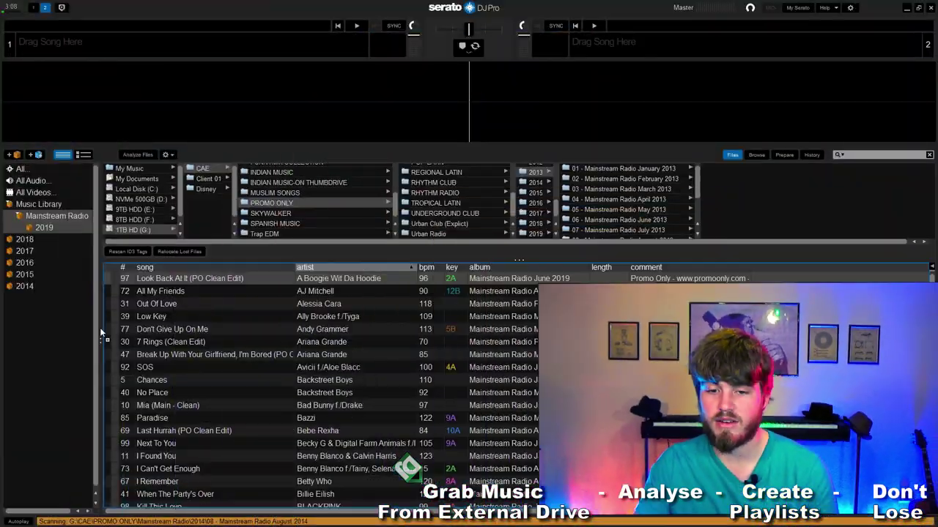
{"action": "left_click", "coordinate": [553, 203]}
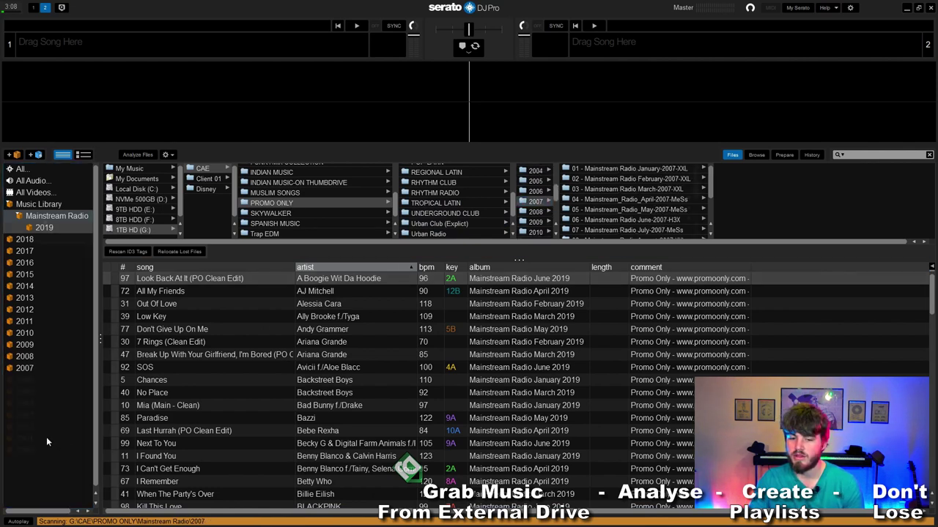
{"action": "left_click", "coordinate": [31, 250]}
{"action": "left_click", "coordinate": [44, 228]}
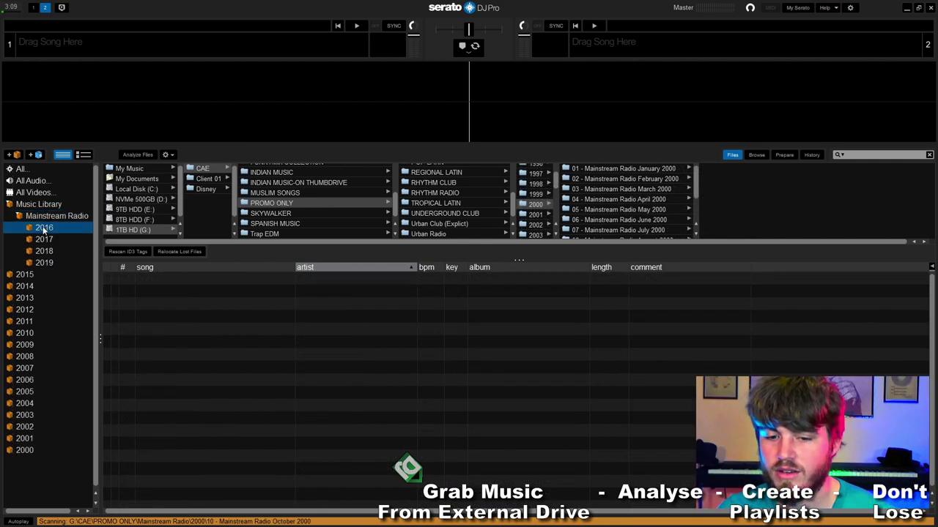
Show the whole Music Library and sort its tracks by bpm
{"action": "left_click", "coordinate": [10, 207]}
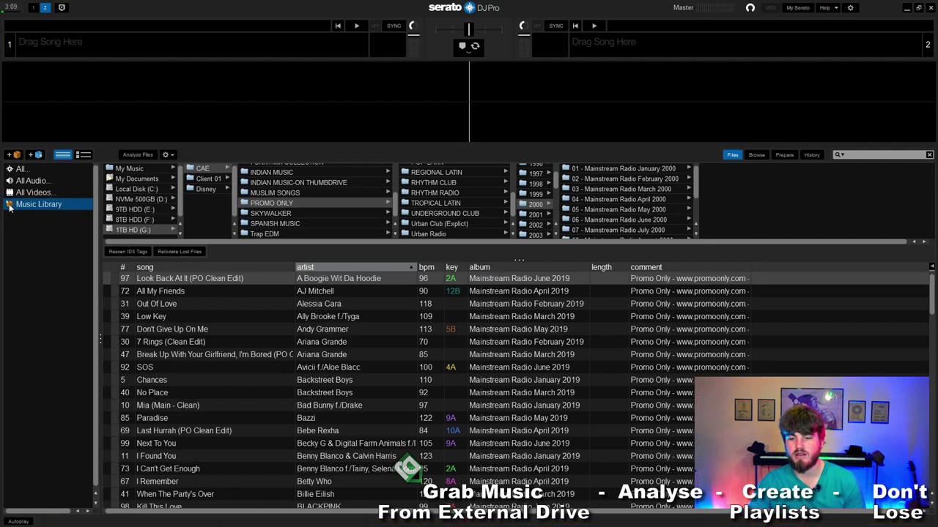
{"action": "scroll", "coordinate": [298, 370], "scroll_direction": "down", "scroll_amount": 2}
{"action": "scroll", "coordinate": [298, 370], "scroll_direction": "down", "scroll_amount": 2}
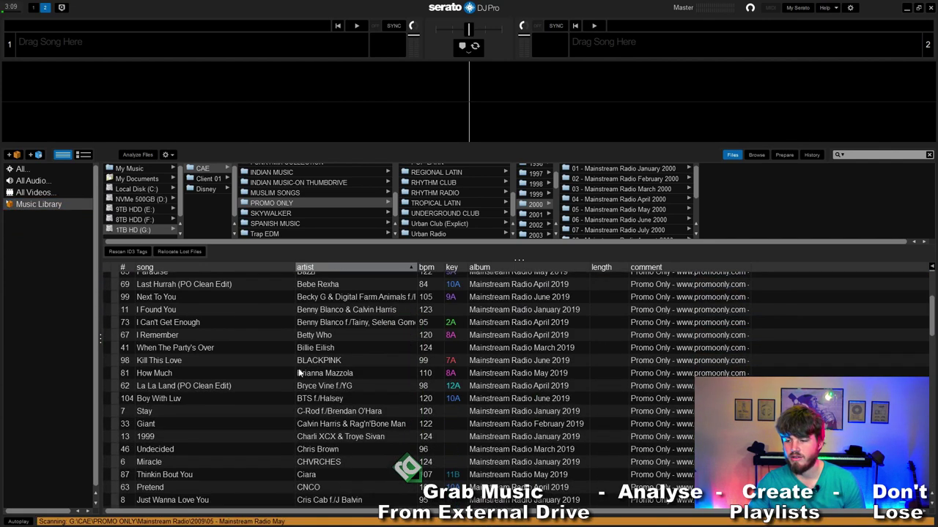
{"action": "scroll", "coordinate": [299, 368], "scroll_direction": "down", "scroll_amount": 2}
{"action": "scroll", "coordinate": [298, 368], "scroll_direction": "up", "scroll_amount": 3}
{"action": "left_click", "coordinate": [410, 286]}
{"action": "scroll", "coordinate": [410, 285], "scroll_direction": "up", "scroll_amount": 2}
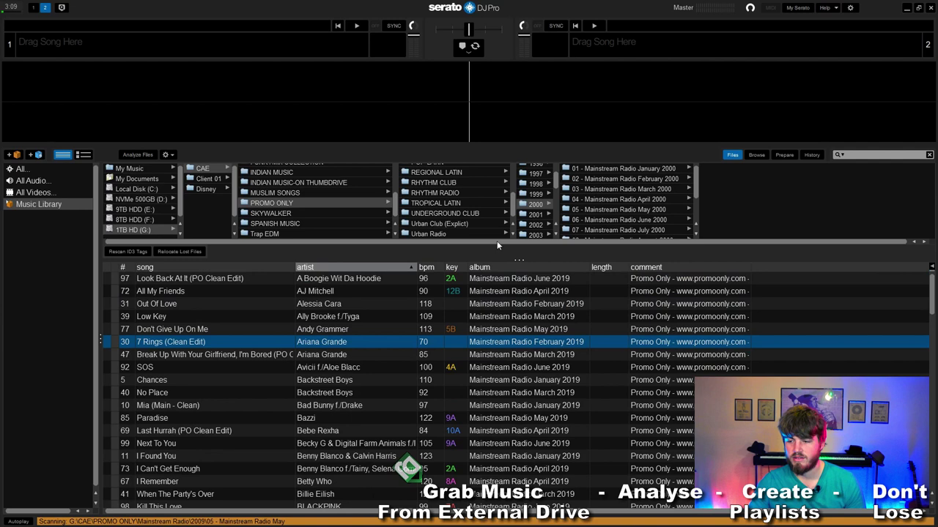
{"action": "left_click", "coordinate": [425, 266]}
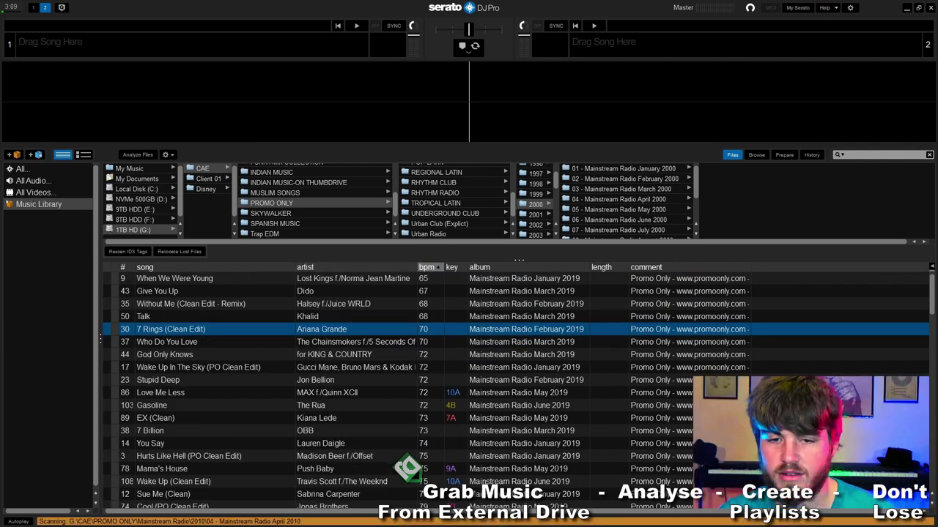
Expand Mainstream Radio and list the 2019 crate's tracks
{"action": "left_click", "coordinate": [44, 228]}
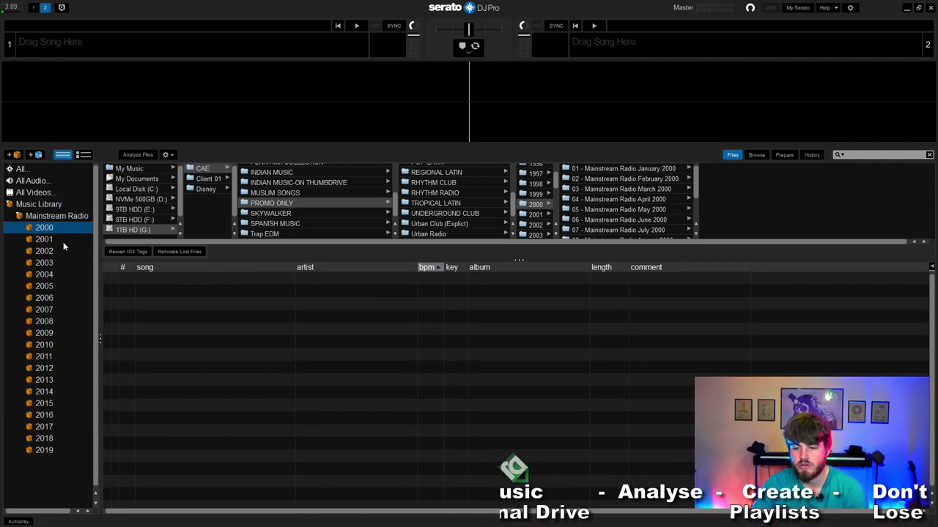
{"action": "left_click", "coordinate": [44, 449]}
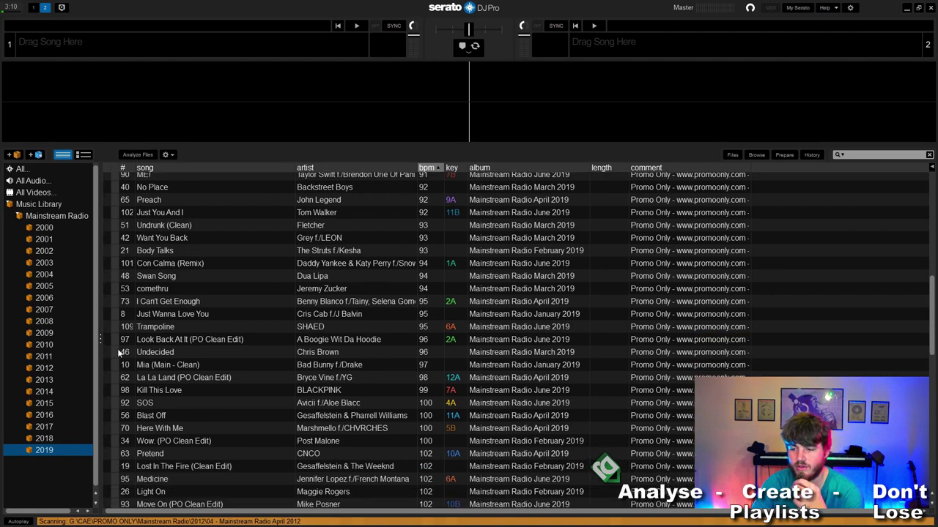
{"action": "scroll", "coordinate": [366, 315], "scroll_direction": "down", "scroll_amount": 1}
{"action": "scroll", "coordinate": [524, 308], "scroll_direction": "down", "scroll_amount": 2}
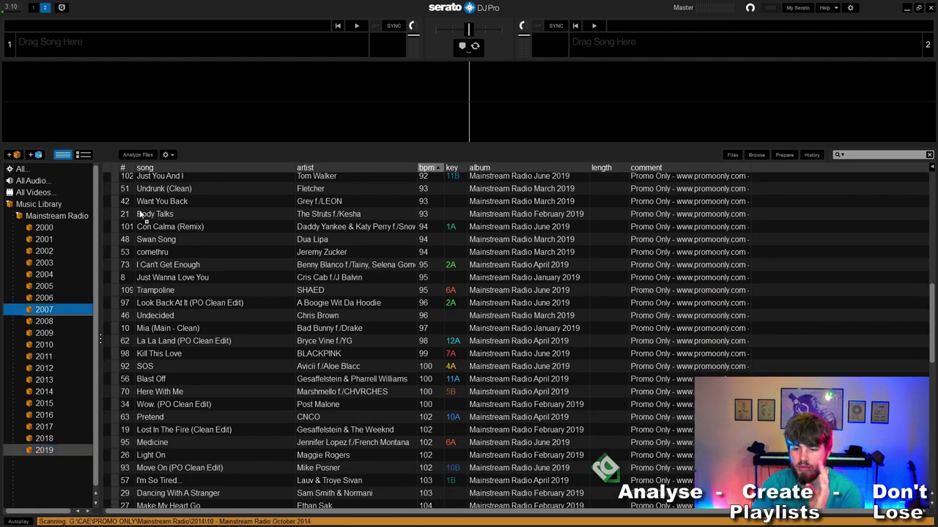
Start Analyze Files on the whole library
{"action": "left_click", "coordinate": [139, 155]}
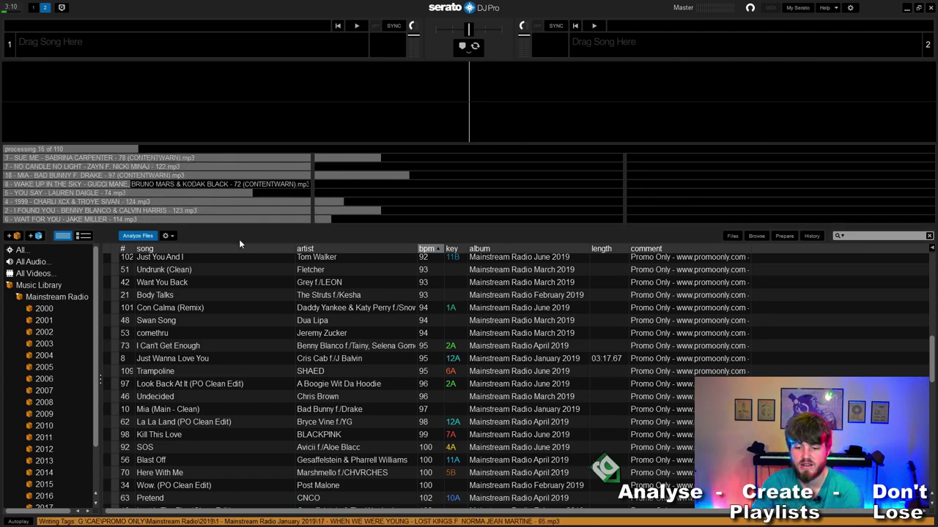
{"action": "scroll", "coordinate": [74, 392], "scroll_direction": "down", "scroll_amount": 4}
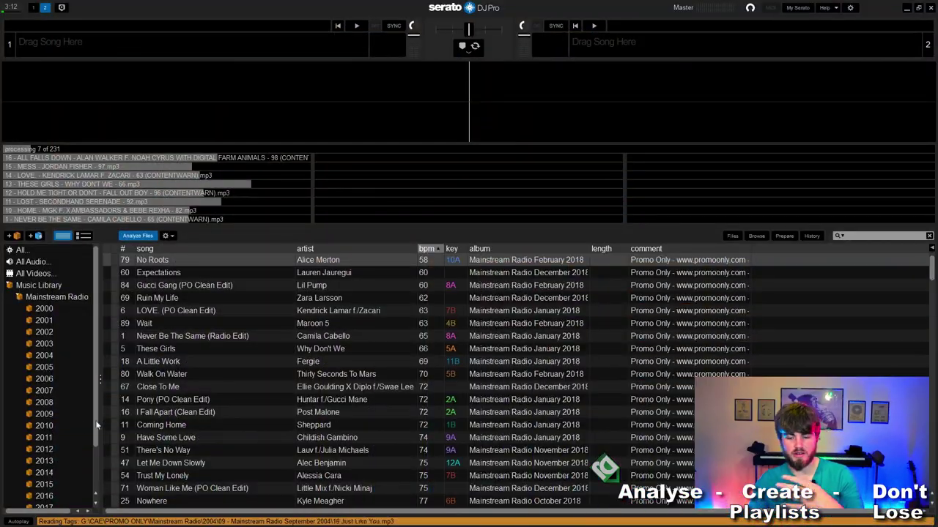
{"action": "scroll", "coordinate": [65, 423], "scroll_direction": "down", "scroll_amount": 1}
{"action": "scroll", "coordinate": [66, 421], "scroll_direction": "down", "scroll_amount": 2}
{"action": "scroll", "coordinate": [66, 421], "scroll_direction": "down", "scroll_amount": 1}
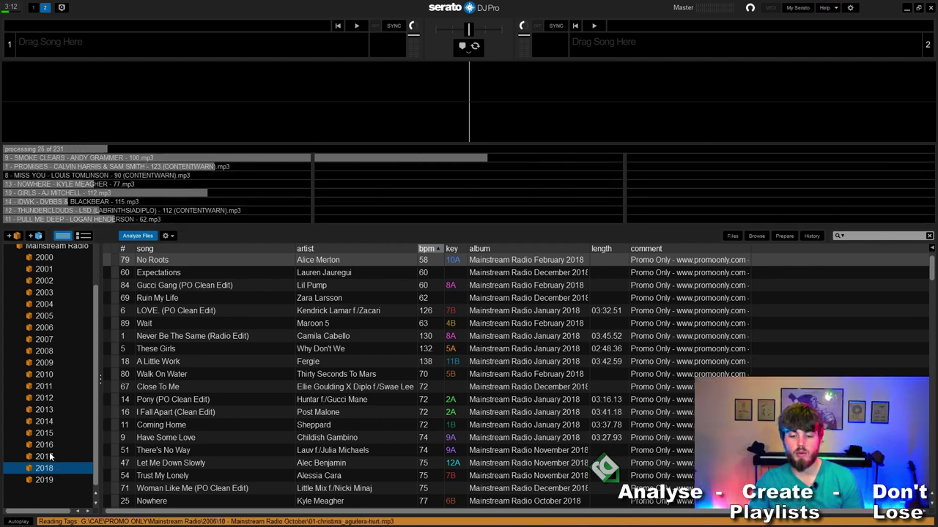
Select the 2017 crate and queue it for analysis as well
{"action": "left_click", "coordinate": [51, 456]}
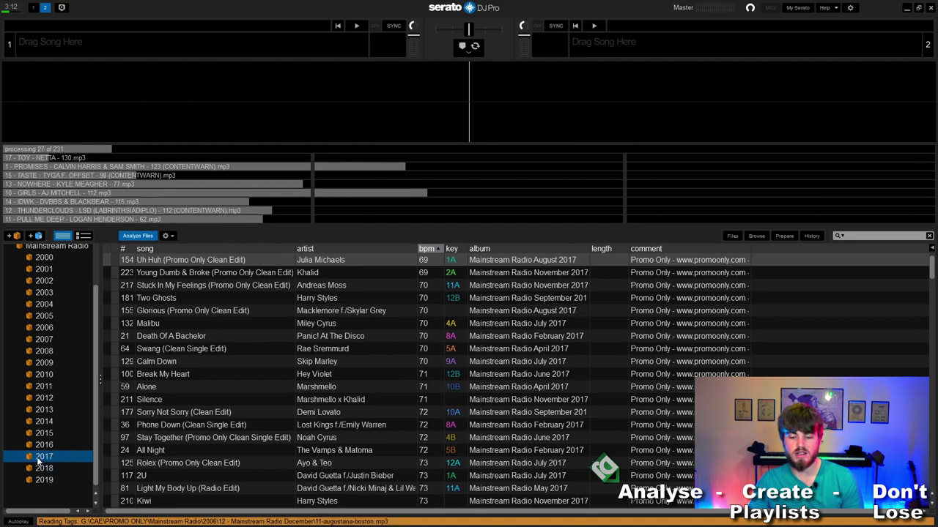
{"action": "left_click", "coordinate": [134, 236]}
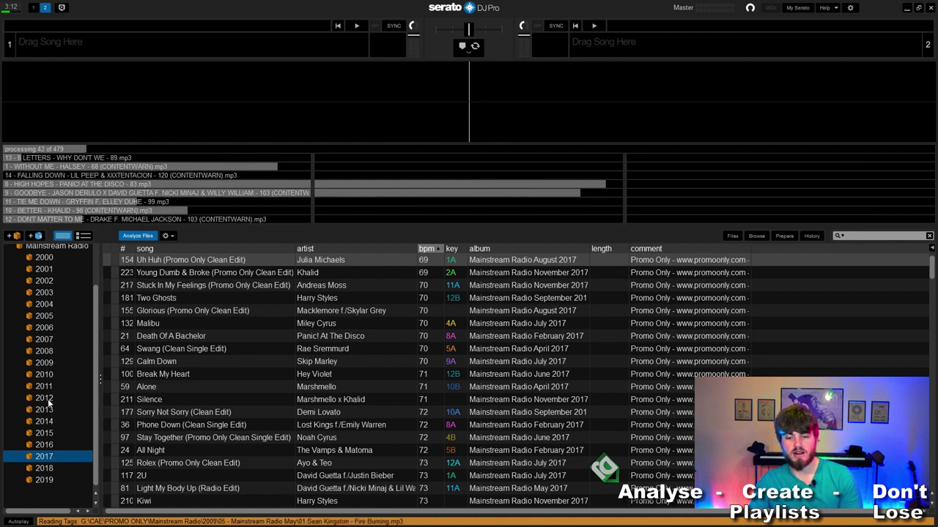
{"action": "scroll", "coordinate": [75, 398], "scroll_direction": "up", "scroll_amount": 2}
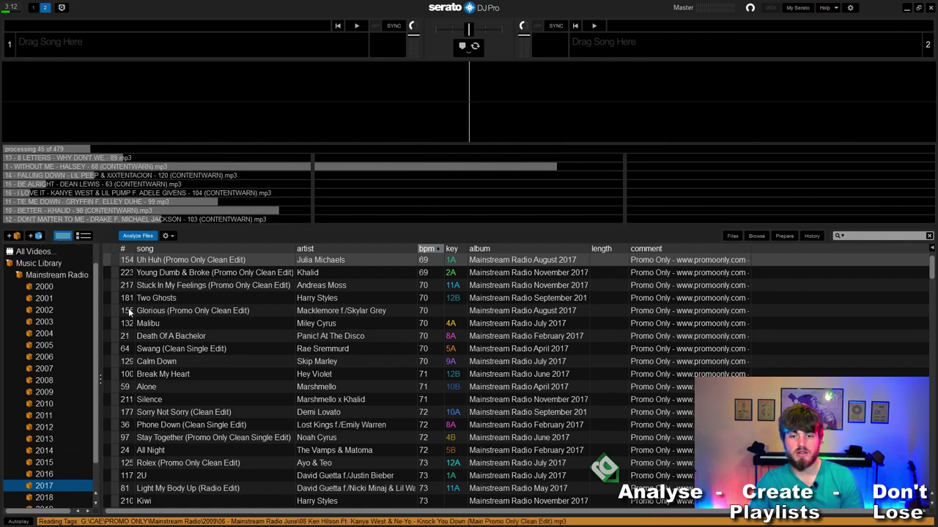
{"action": "left_click", "coordinate": [907, 7]}
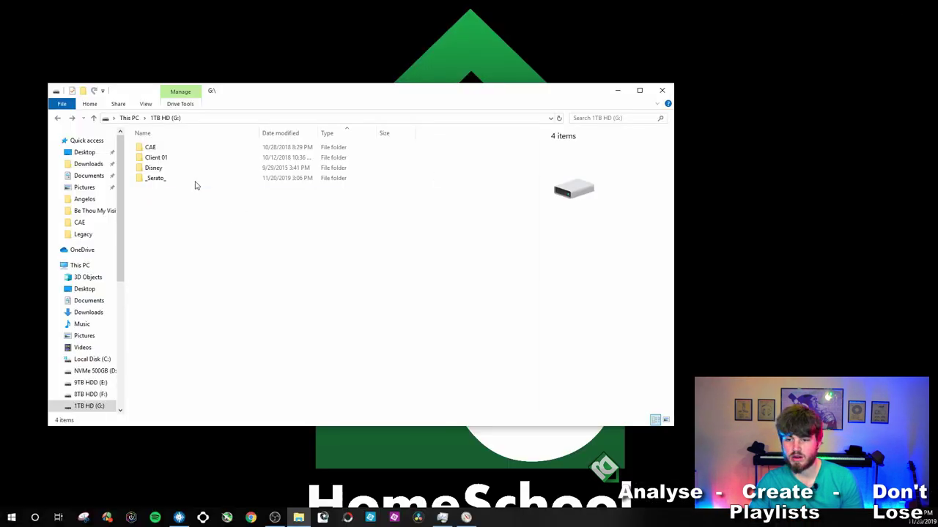
{"action": "left_click", "coordinate": [164, 180]}
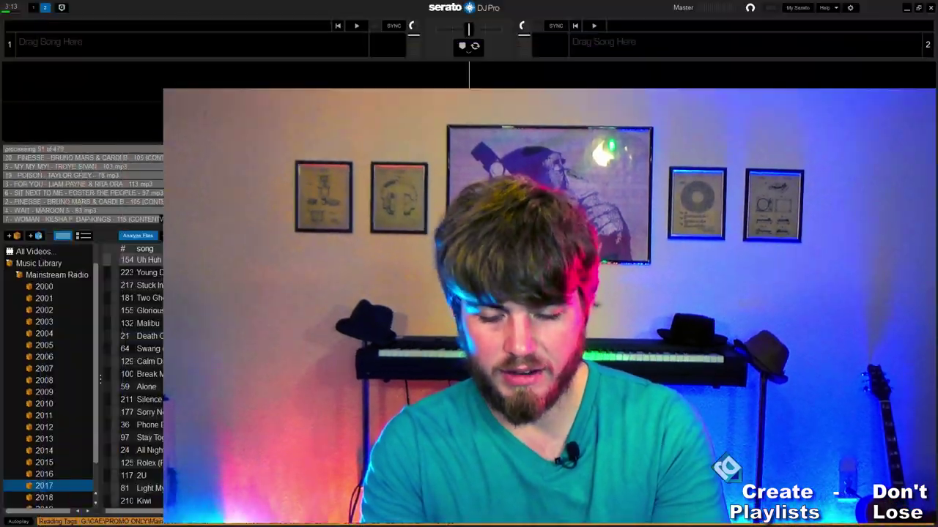
{"action": "scroll", "coordinate": [44, 293], "scroll_direction": "up", "scroll_amount": 2}
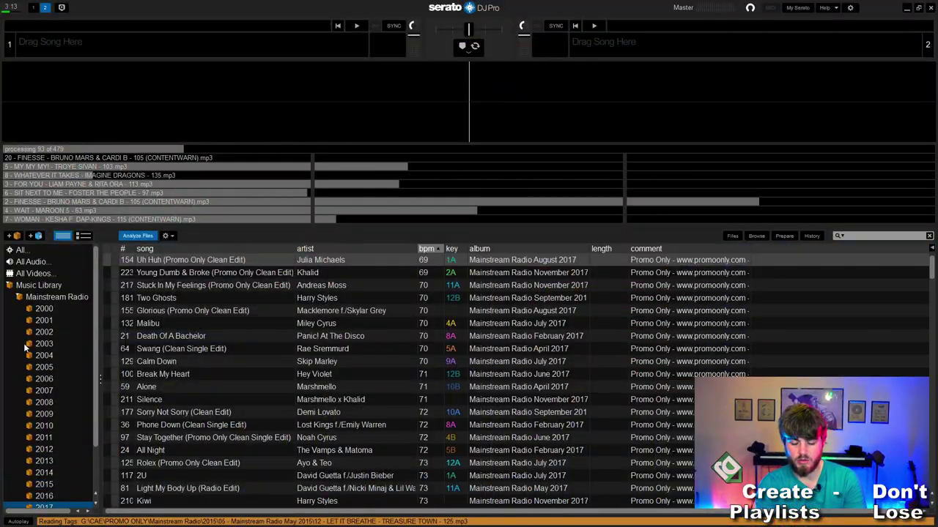
Create a new crate named Saturday Event
{"action": "left_click", "coordinate": [26, 285]}
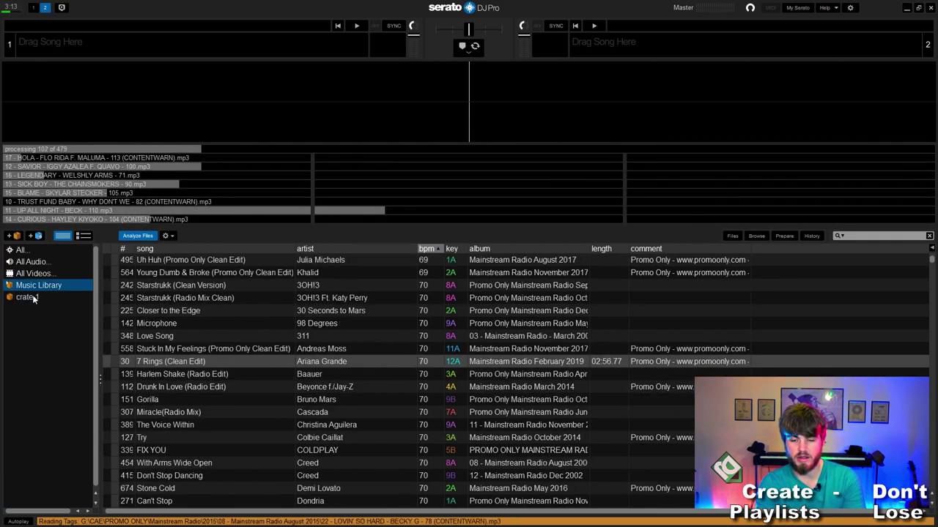
{"action": "left_click", "coordinate": [31, 296]}
{"action": "type", "text": "Saturday"}
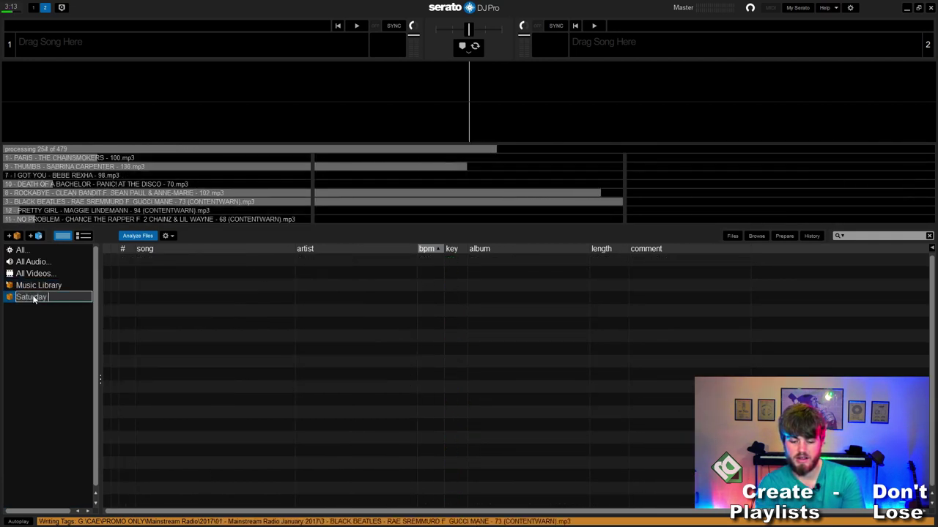
{"action": "type", "text": " Even"}
{"action": "type", "text": "t"}
{"action": "left_click", "coordinate": [33, 285]}
Search the library for billie, then shakira, and drag She Wolf into Saturday Event
{"action": "left_click", "coordinate": [20, 250]}
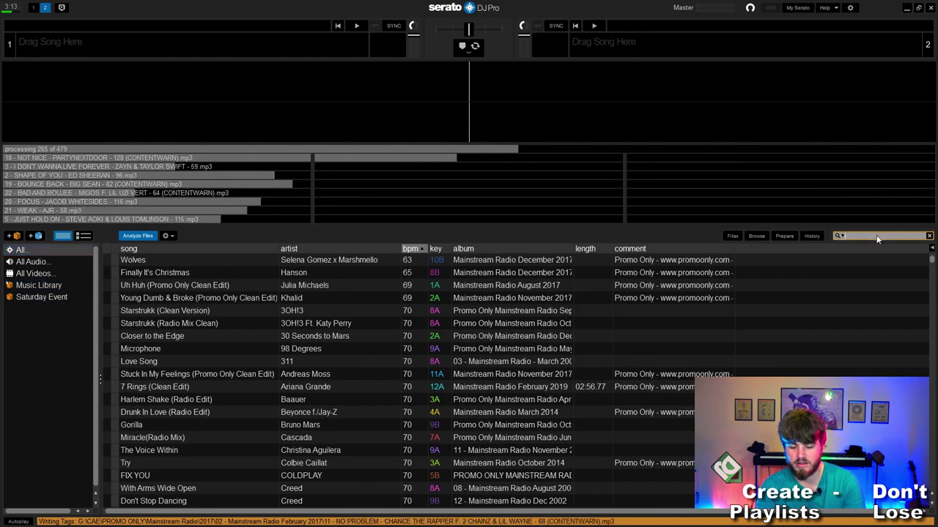
{"action": "type", "text": "b"}
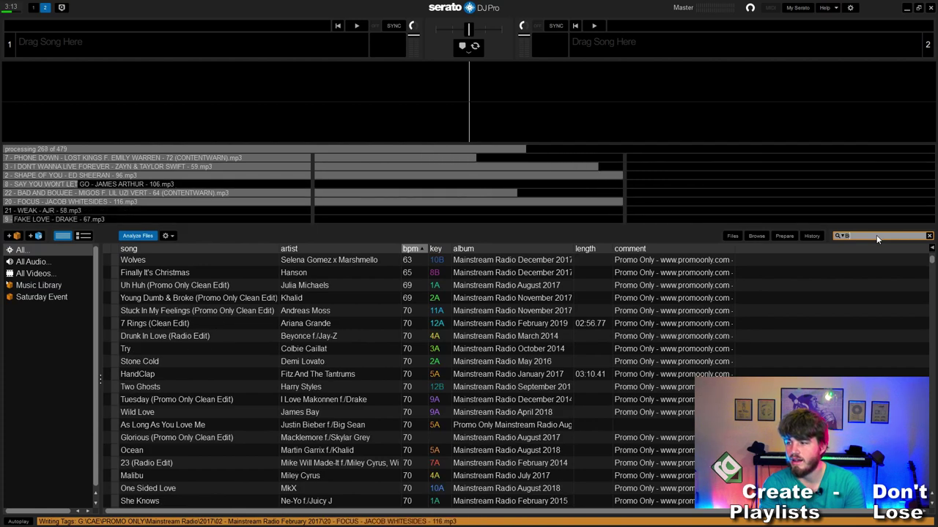
{"action": "type", "text": "illie"}
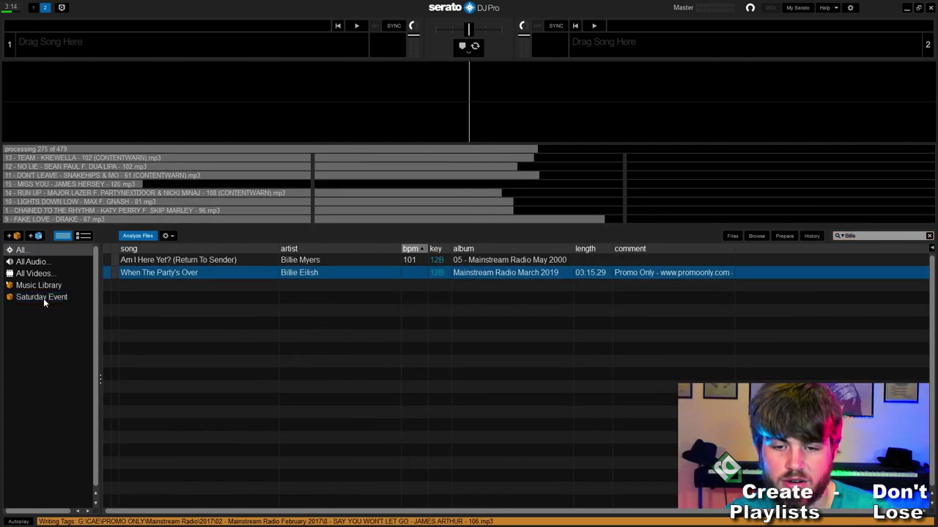
{"action": "left_click", "coordinate": [929, 236]}
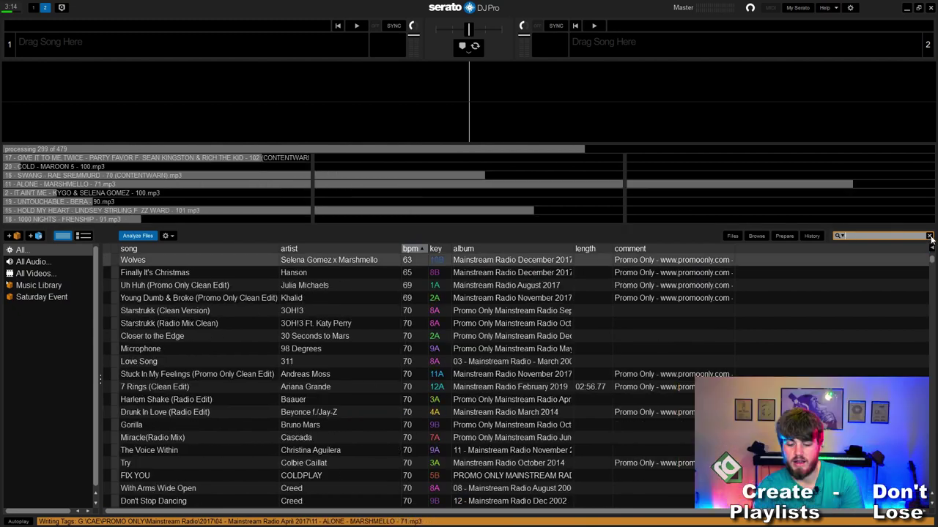
{"action": "type", "text": "sh"}
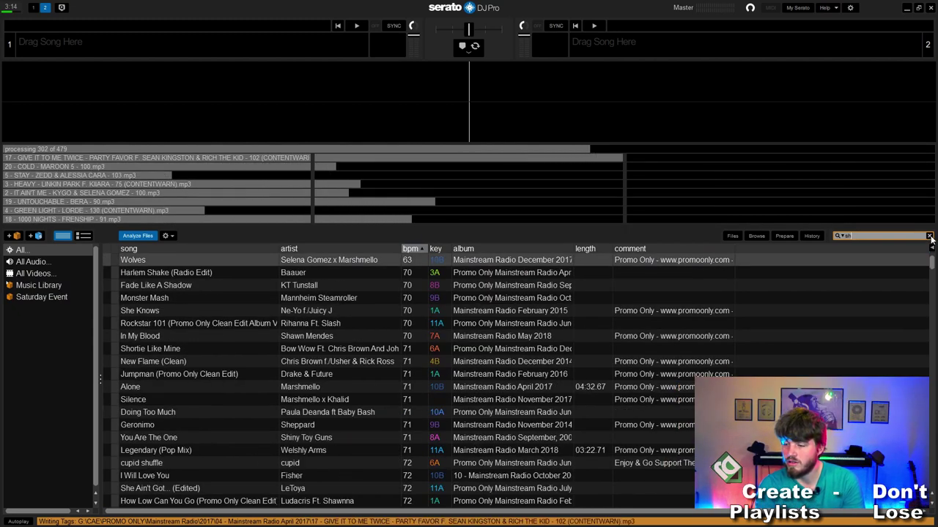
{"action": "type", "text": "a"}
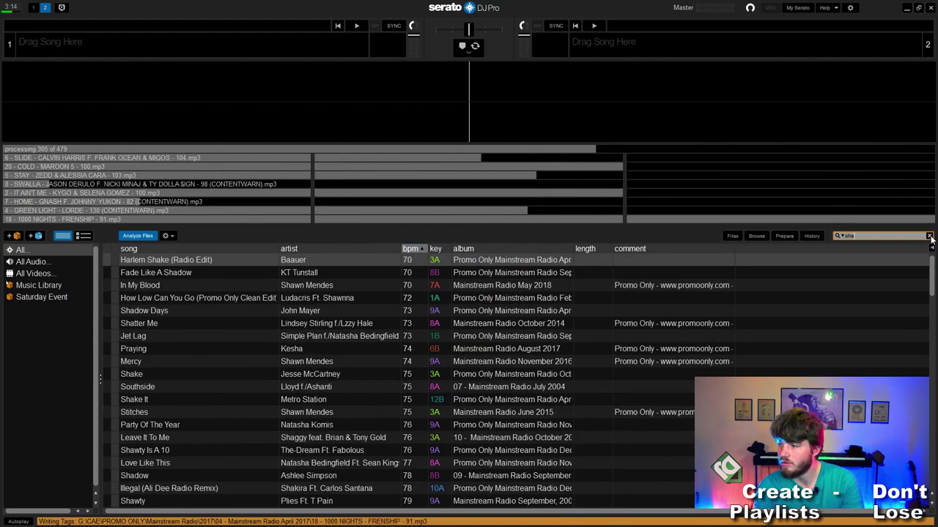
{"action": "type", "text": "k"}
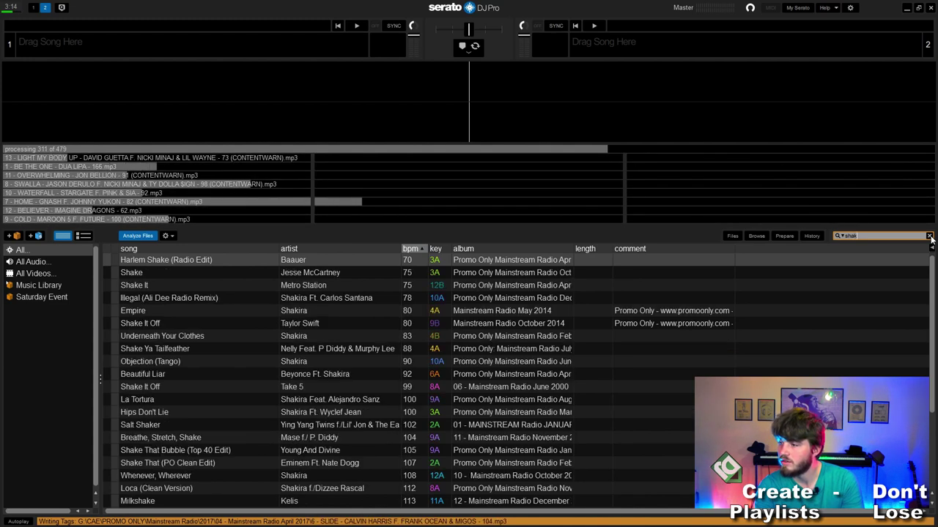
{"action": "type", "text": "ira"}
{"action": "left_click_drag", "start_coordinate": [140, 403], "coordinate": [44, 296]}
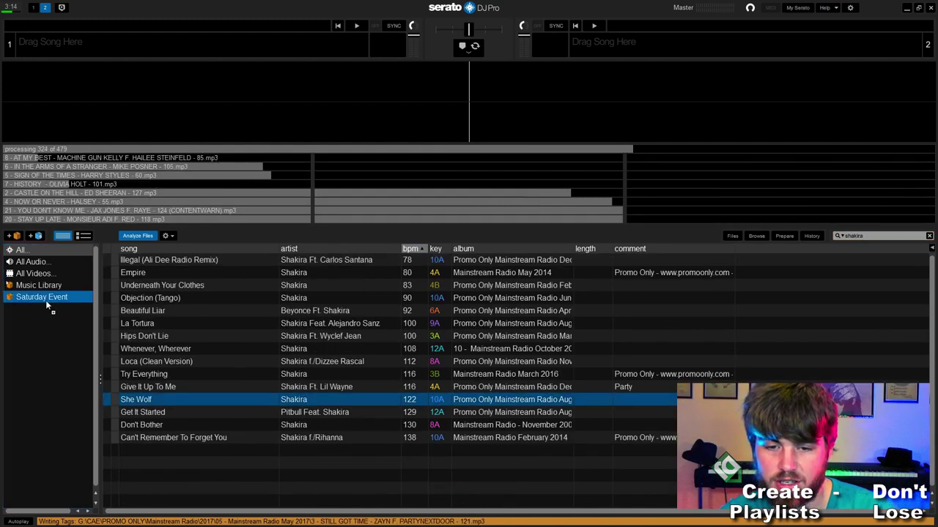
Load Shakira's She Wolf onto deck 1 with Shift+Left
{"action": "key", "text": "shift+Left"}
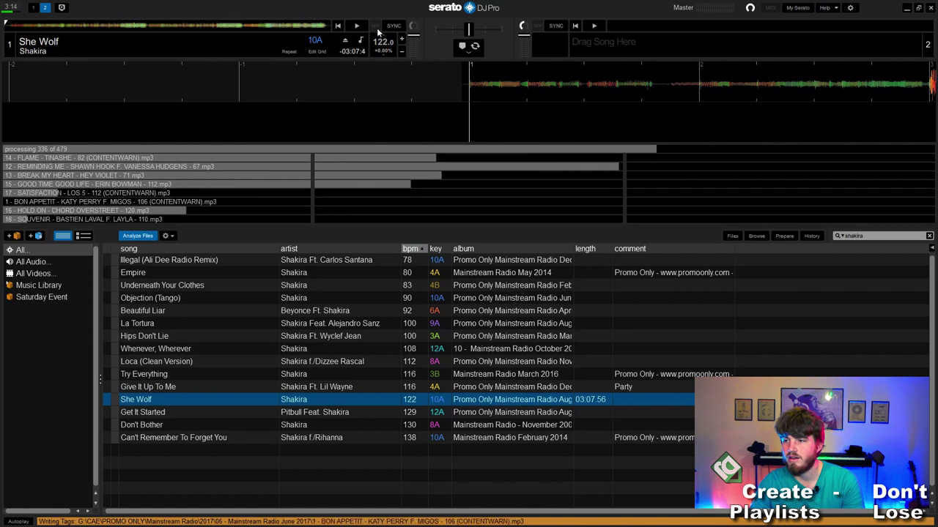